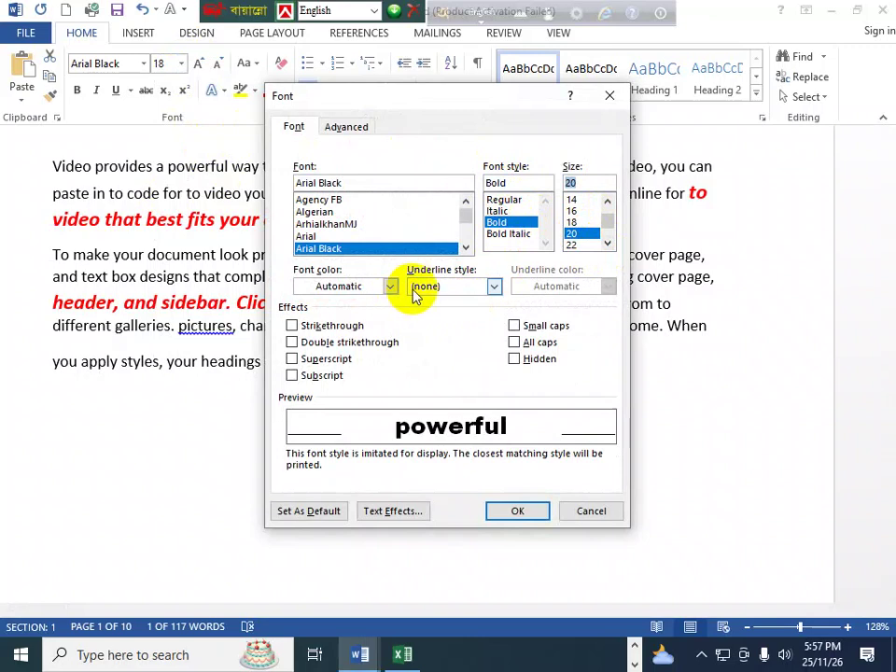
Set the font colour of the selected word "powerful" to green and apply the Font dialog's Arial Black, Bold, size 20 settings
left_click(390, 285)
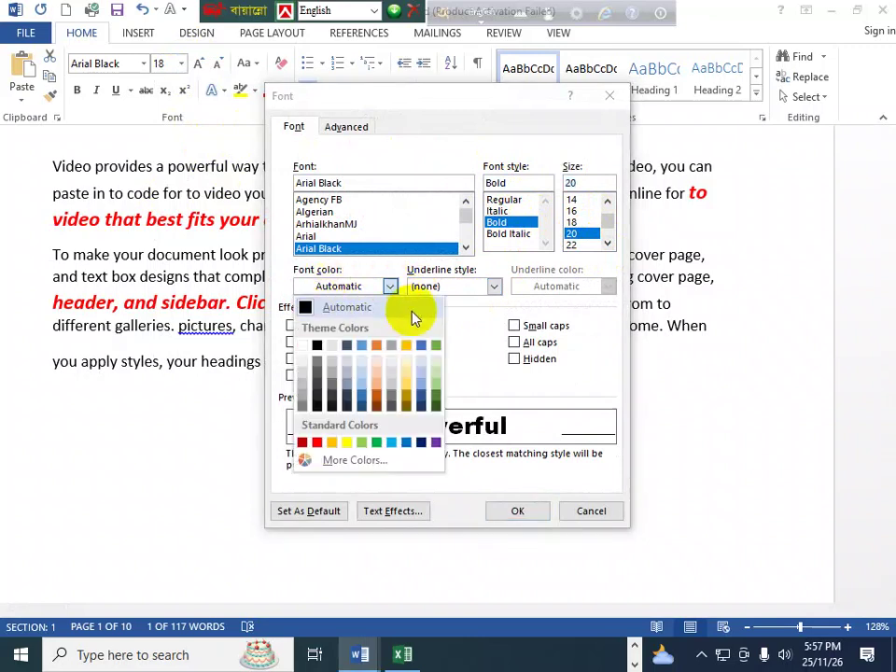
left_click(376, 442)
left_click(516, 511)
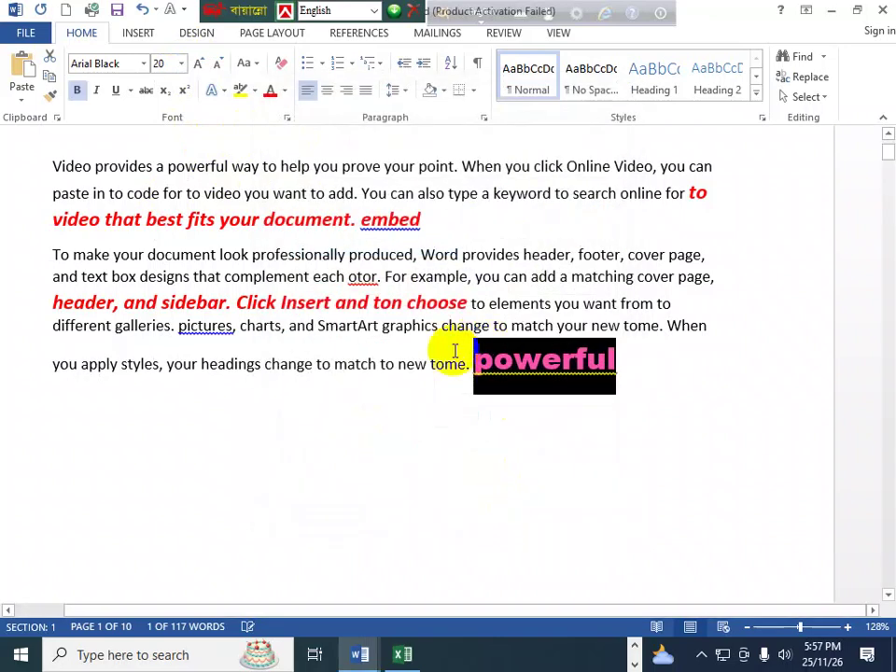
Recolour the word "powerful" blue and format it as italic and underlined
left_click(284, 90)
left_click(382, 244)
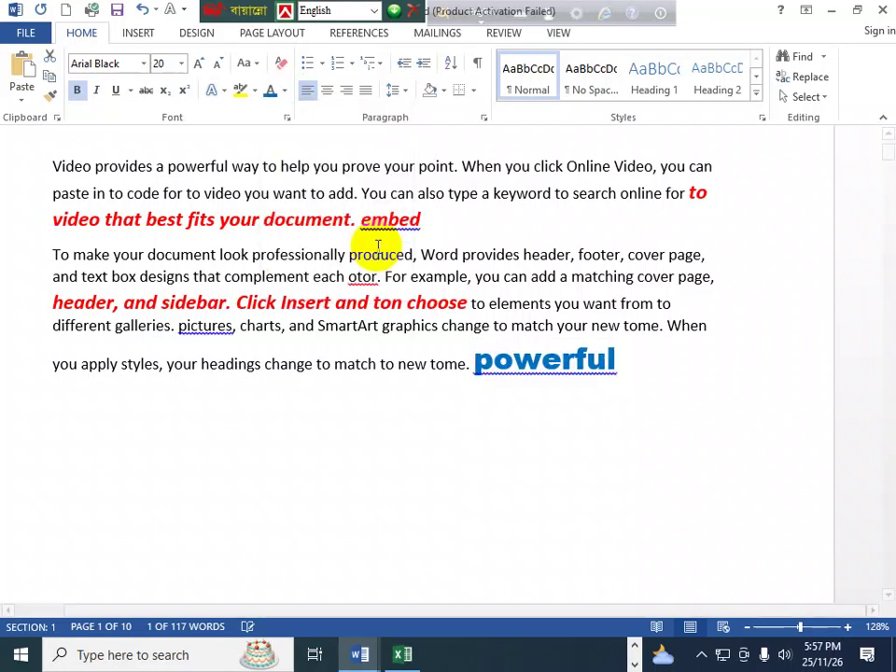
left_click(96, 90)
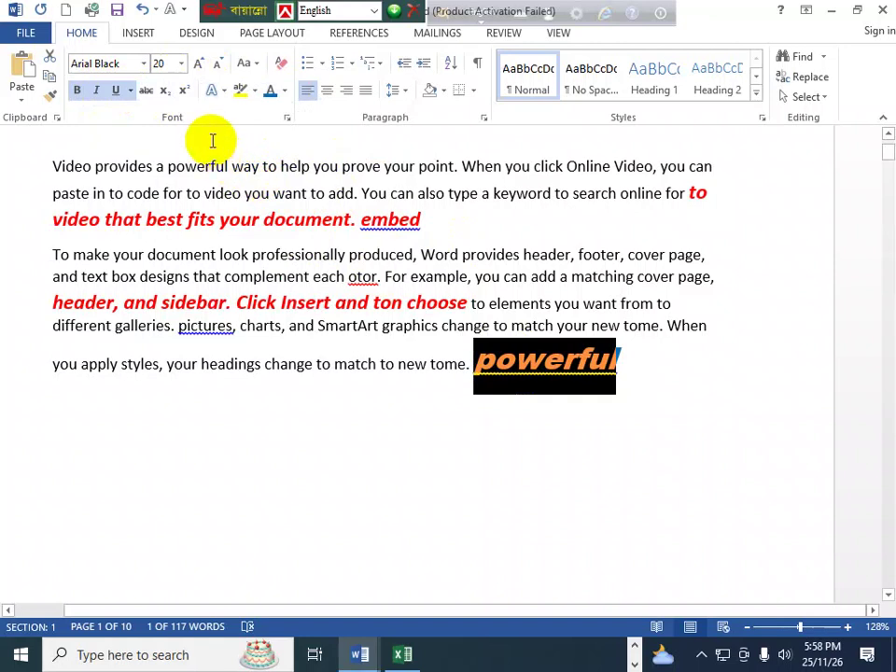
Read the font size shortcuts in the 6th Class notes document and return to the practice document
left_click(364, 655)
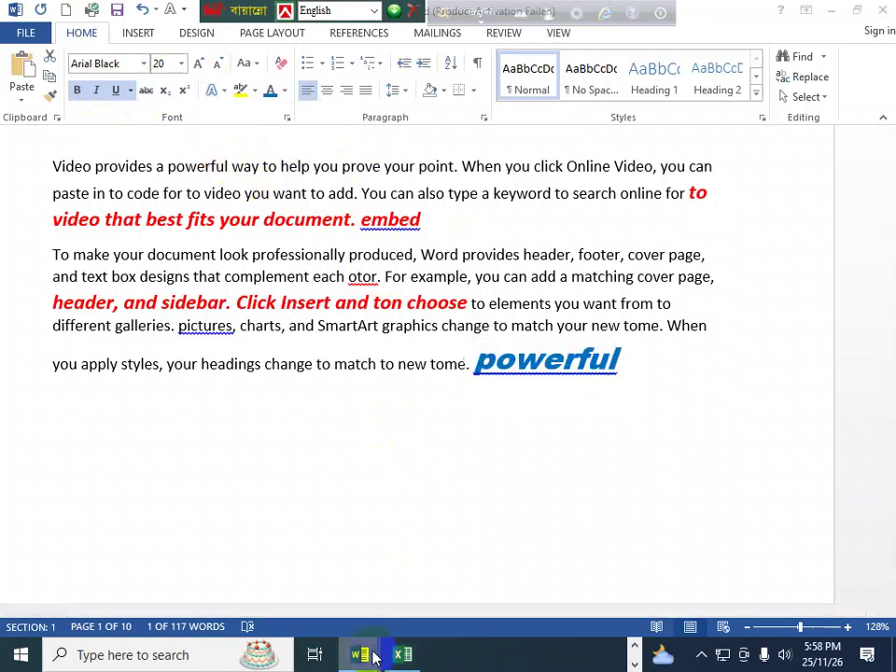
left_click(344, 577)
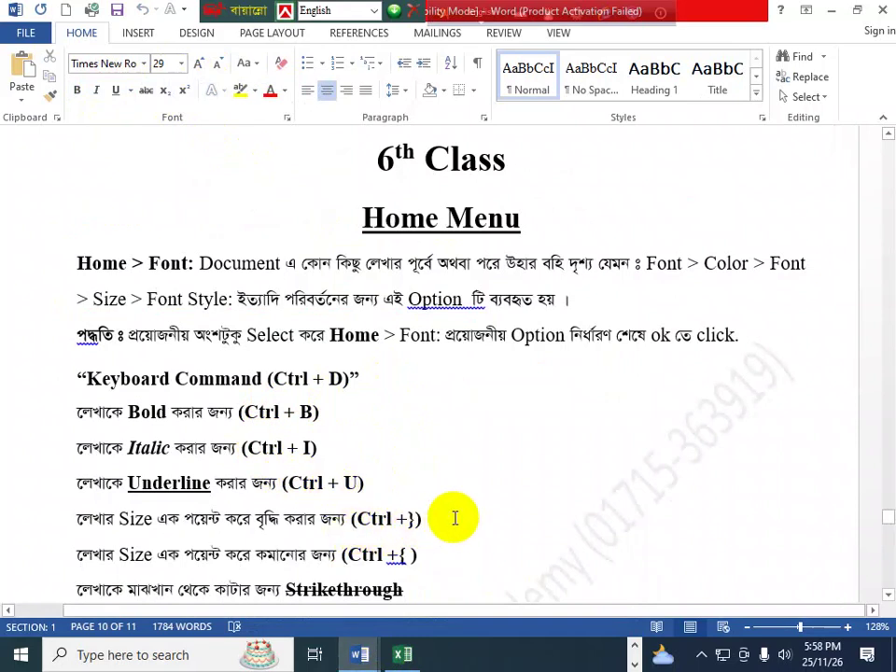
left_click(829, 11)
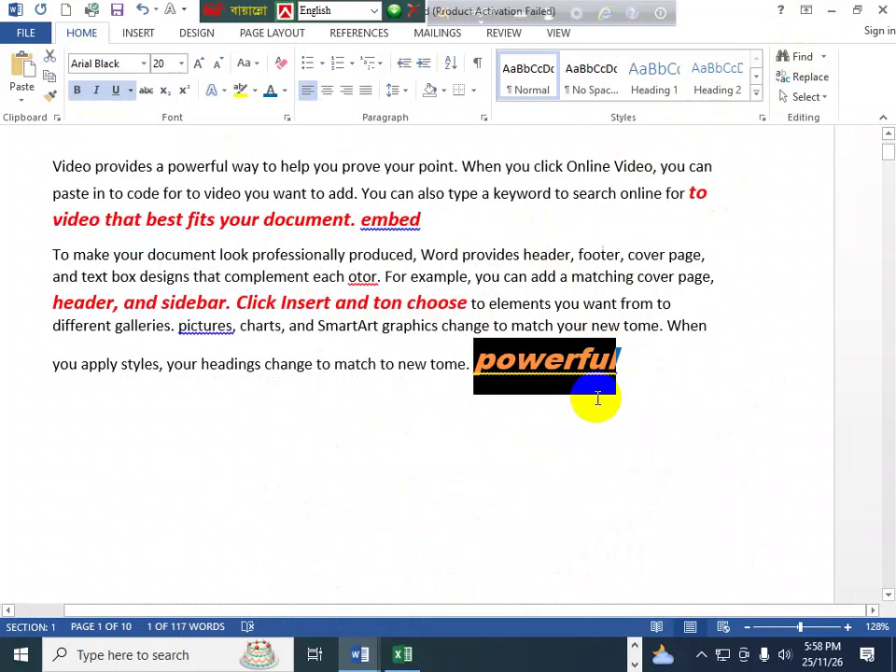
Enlarge the selected word "powerful" one point at a time up to size 29
key("ctrl+bracketright")
key("ctrl+bracketright")
key("ctrl+bracketright")
key("ctrl+bracketright")
key("ctrl+bracketright")
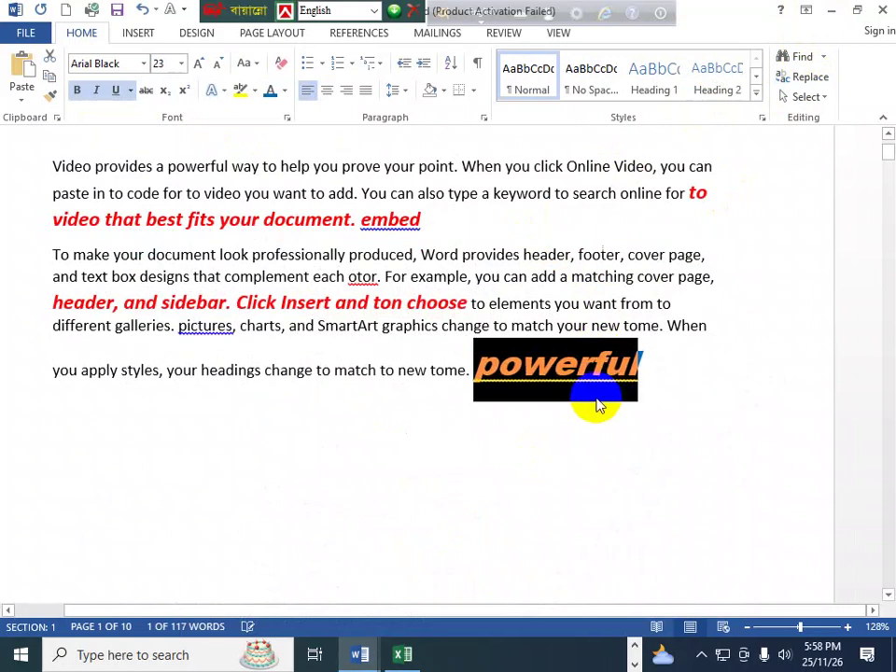
key("ctrl+bracketright")
key("ctrl+bracketright")
key("ctrl+bracketright")
key("ctrl+bracketright")
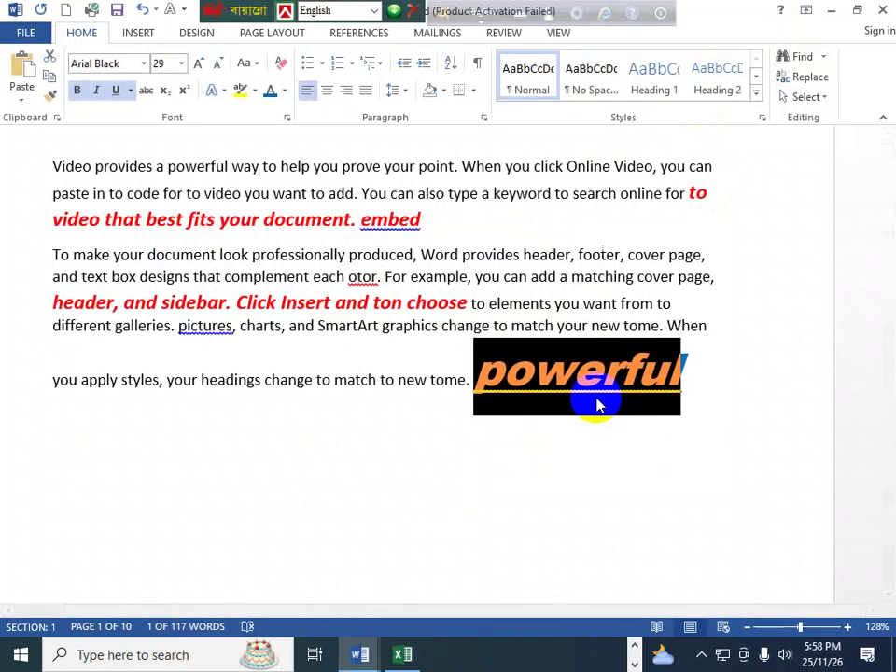
Shrink the selected word "powerful" one point at a time down to size 20
key("ctrl+bracketleft")
key("ctrl+bracketleft")
key("ctrl+bracketleft")
key("ctrl+bracketleft")
key("ctrl+bracketleft")
key("ctrl+bracketleft")
key("ctrl+bracketleft")
key("ctrl+bracketleft")
key("ctrl+bracketleft")
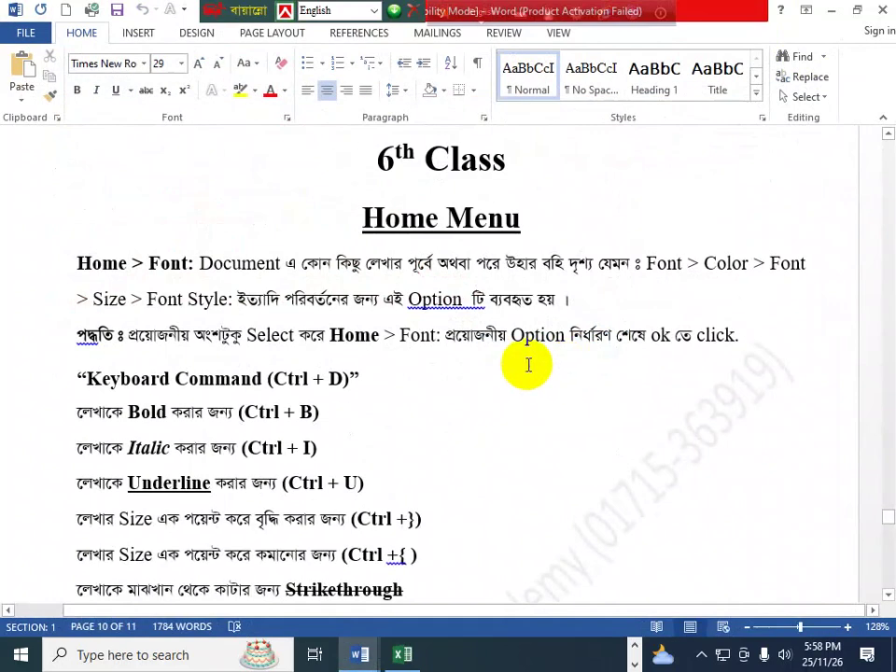
Look up the strikethrough entry in the class notes and return to the practice document
scroll(310, 480, "down", 3)
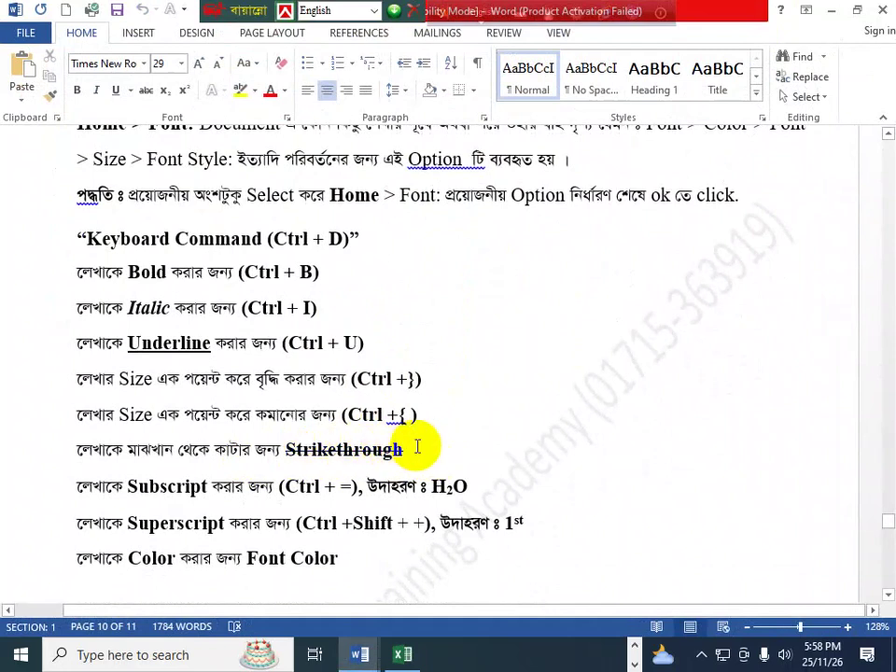
key("alt+Tab")
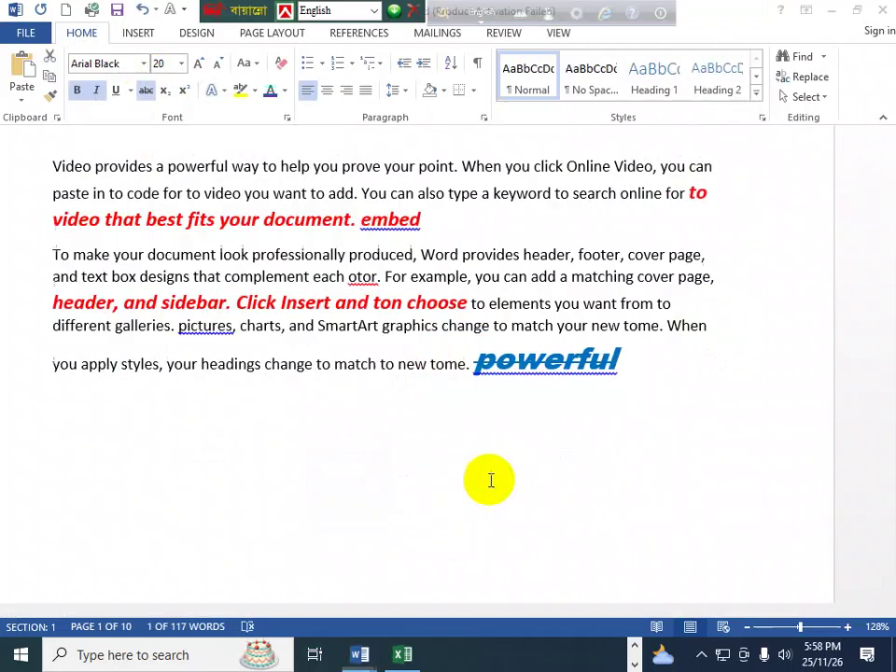
Add a separate line reading H2O after "When" in the second paragraph and format its 2 as subscript
left_click(675, 360)
left_click(729, 325)
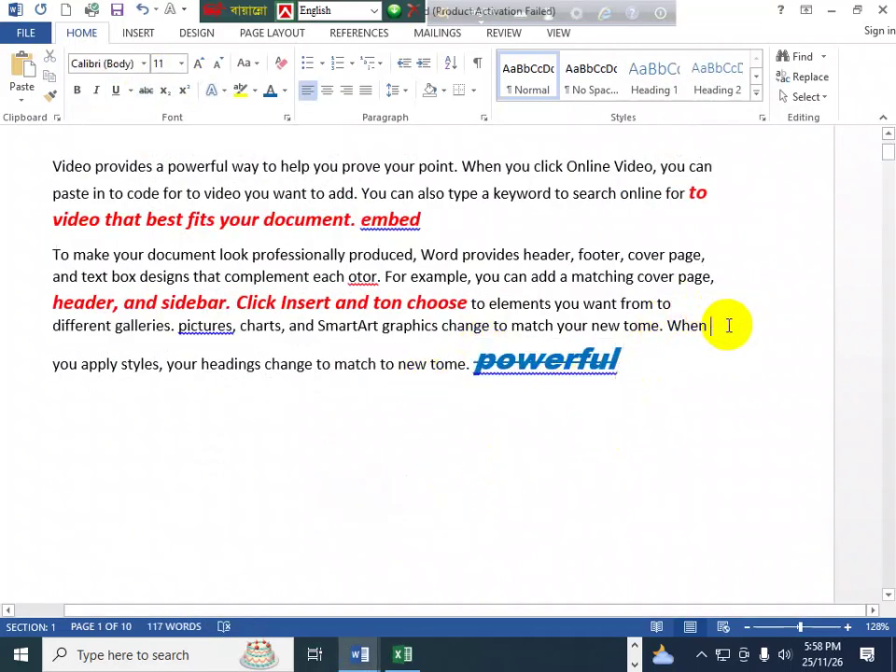
key("Return")
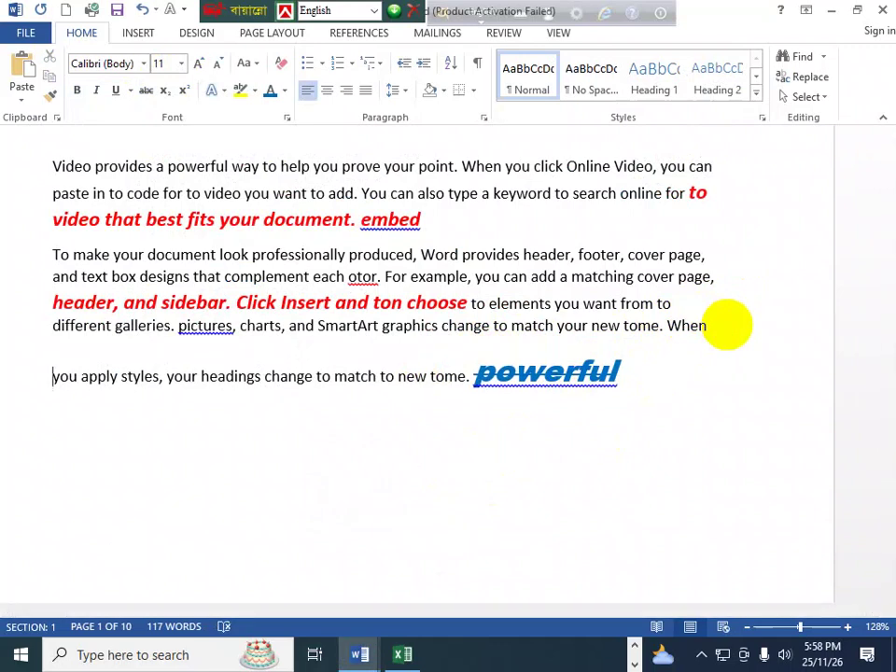
type("H")
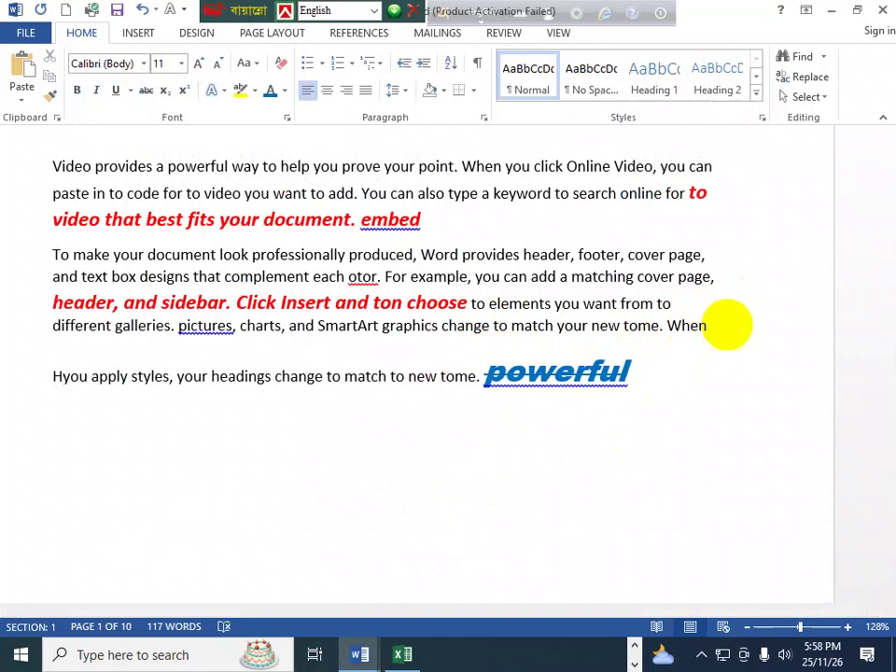
type("2")
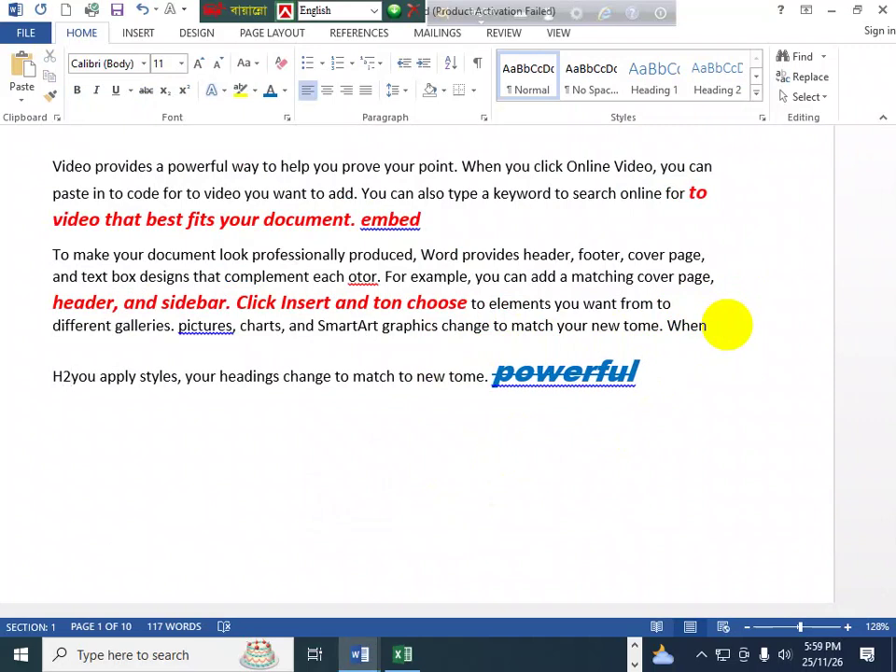
type("C")
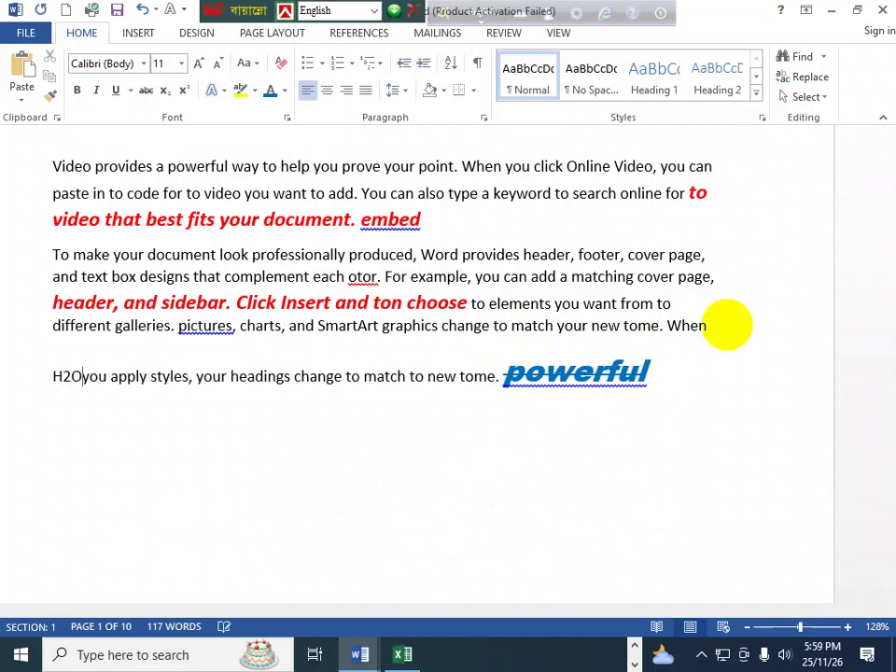
key("Return")
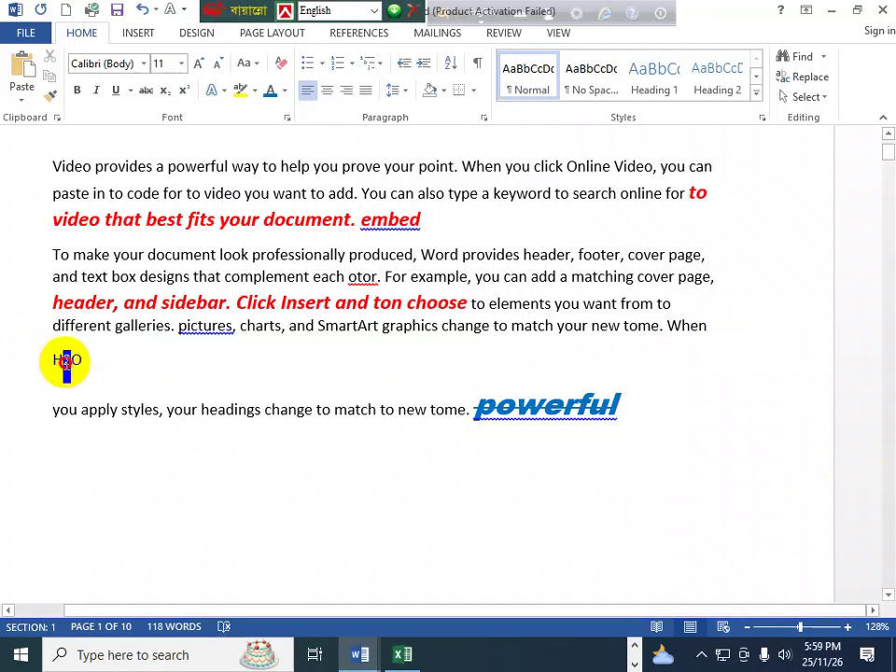
left_click_drag(66, 364, 69, 363)
left_click(164, 90)
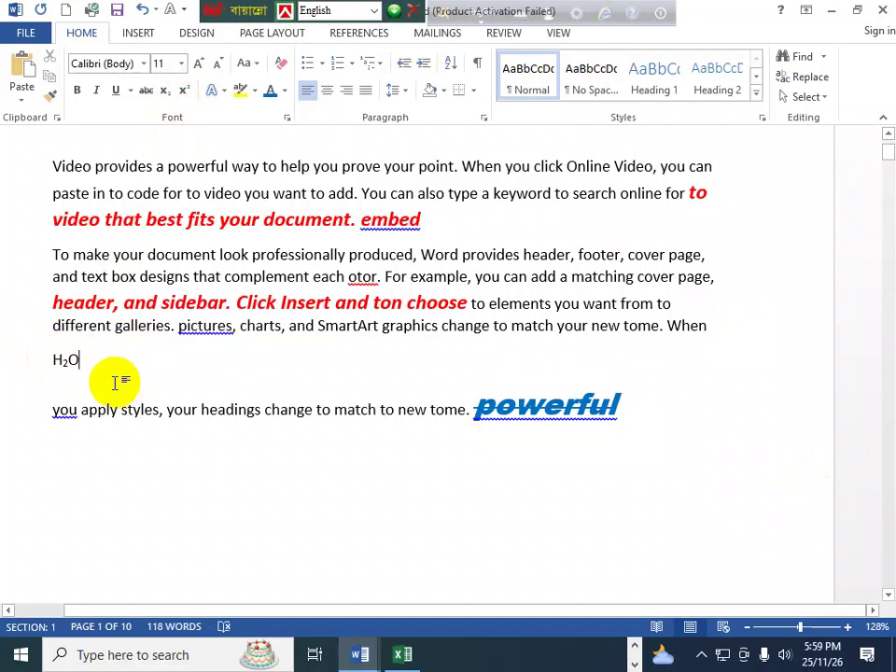
Add a line reading 1st below H2O and format its "st" as superscript
left_click(70, 380)
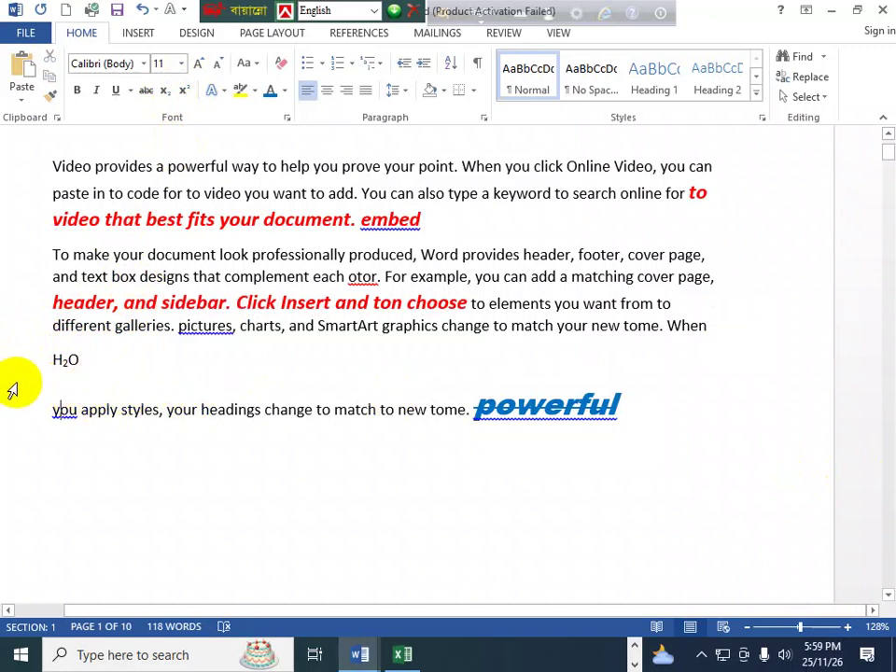
key("Return")
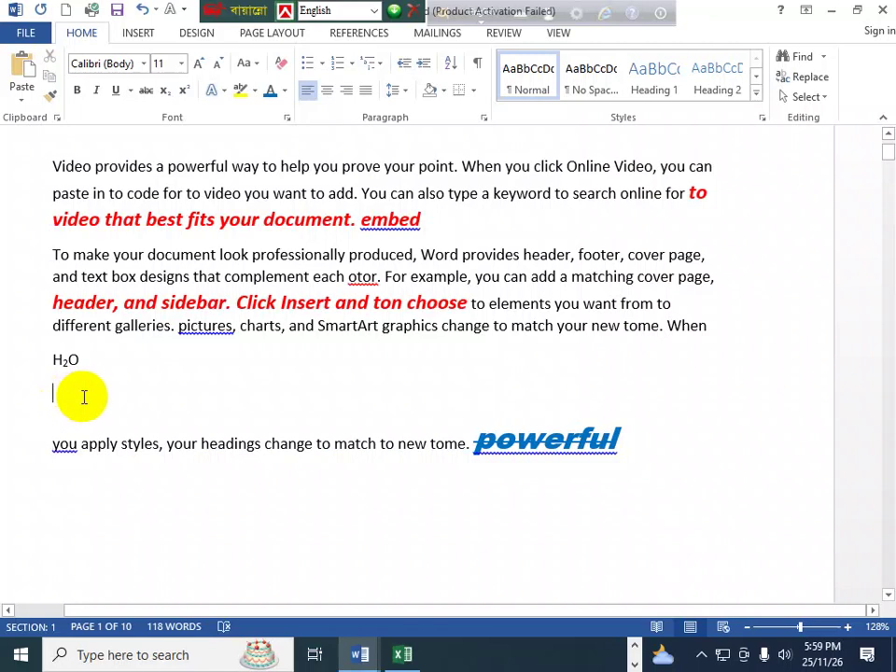
type("st")
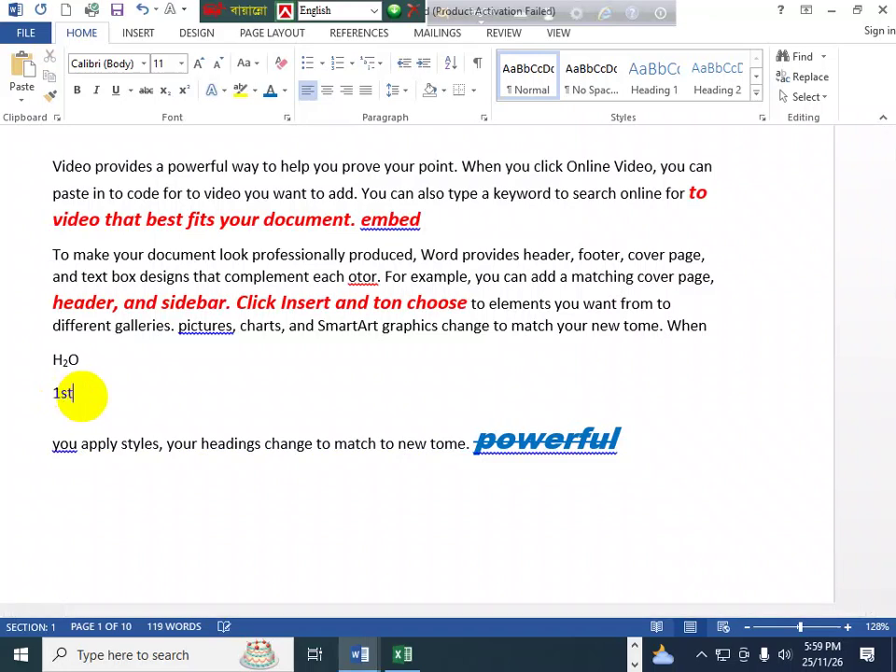
left_click_drag(89, 395, 63, 394)
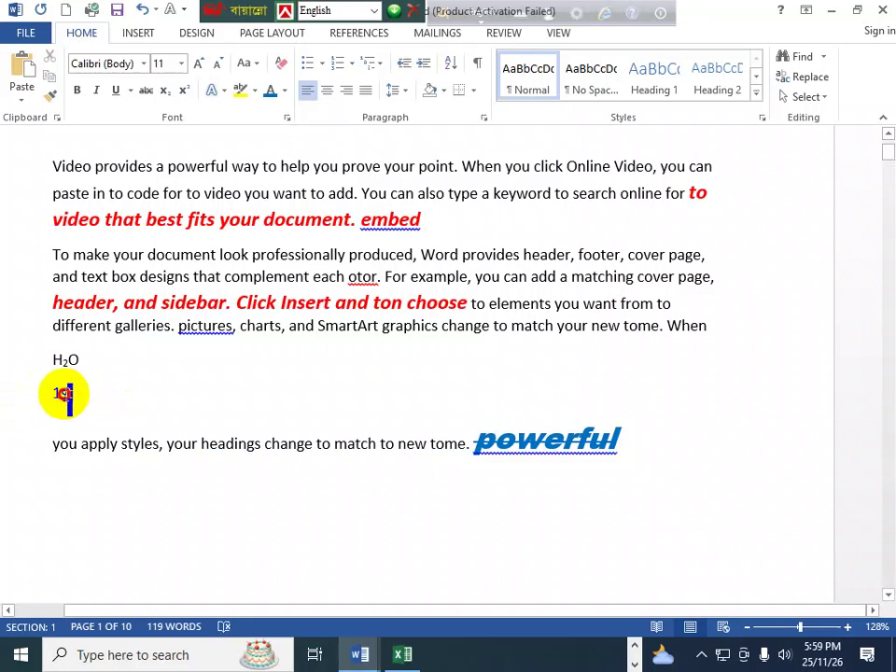
left_click(184, 90)
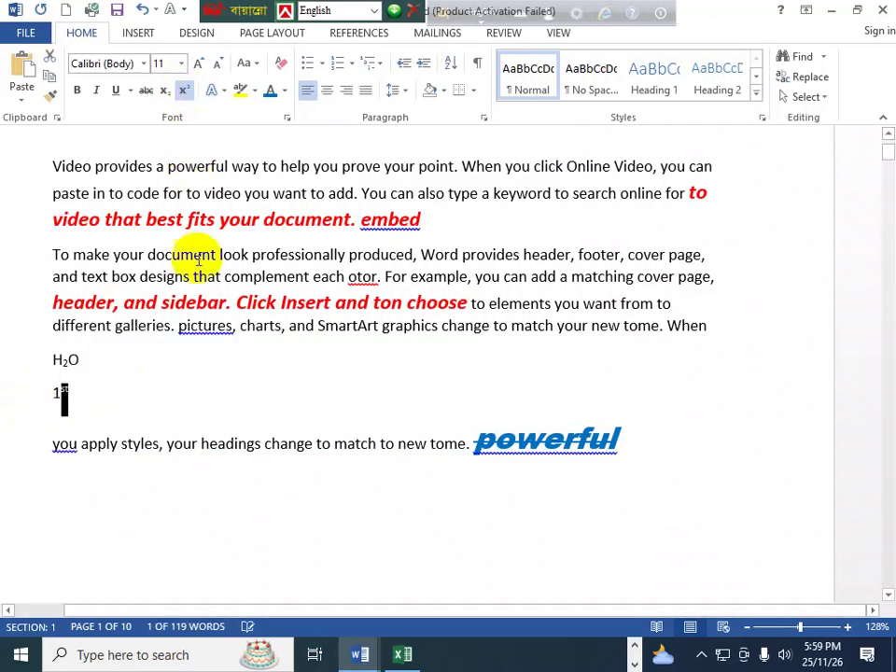
left_click(183, 92)
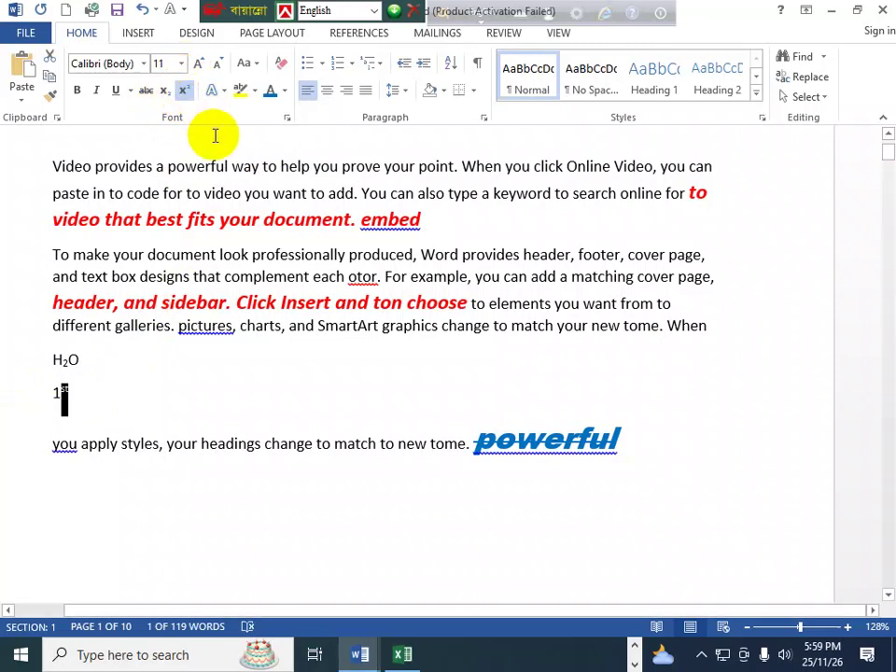
Enlarge the two lines from "header, and sidebar" to "When" by three font-size steps and shrink them back by three
left_click_drag(709, 326, 43, 304)
left_click(199, 63)
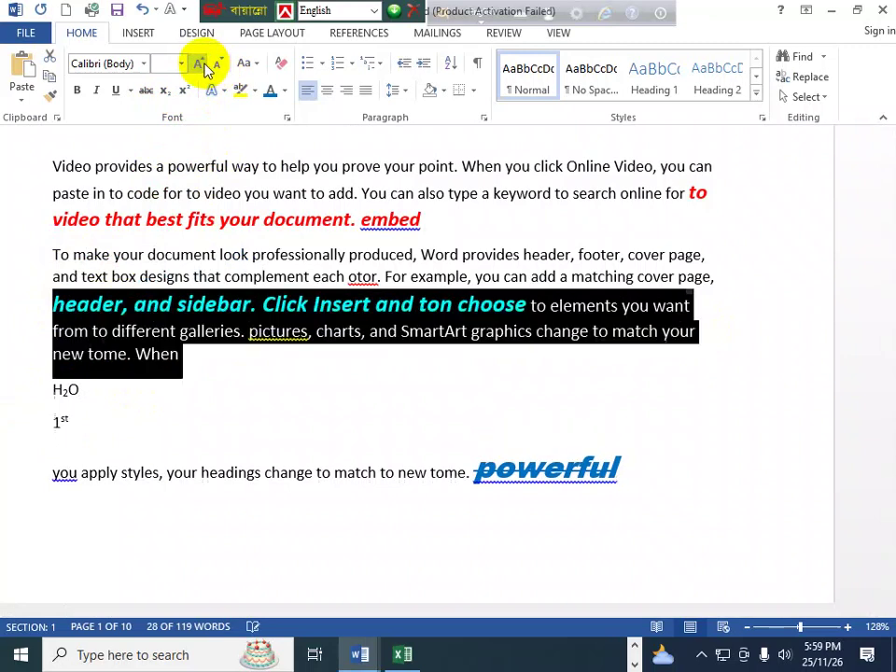
left_click(200, 63)
left_click(202, 64)
left_click(218, 63)
left_click(218, 63)
left_click(217, 63)
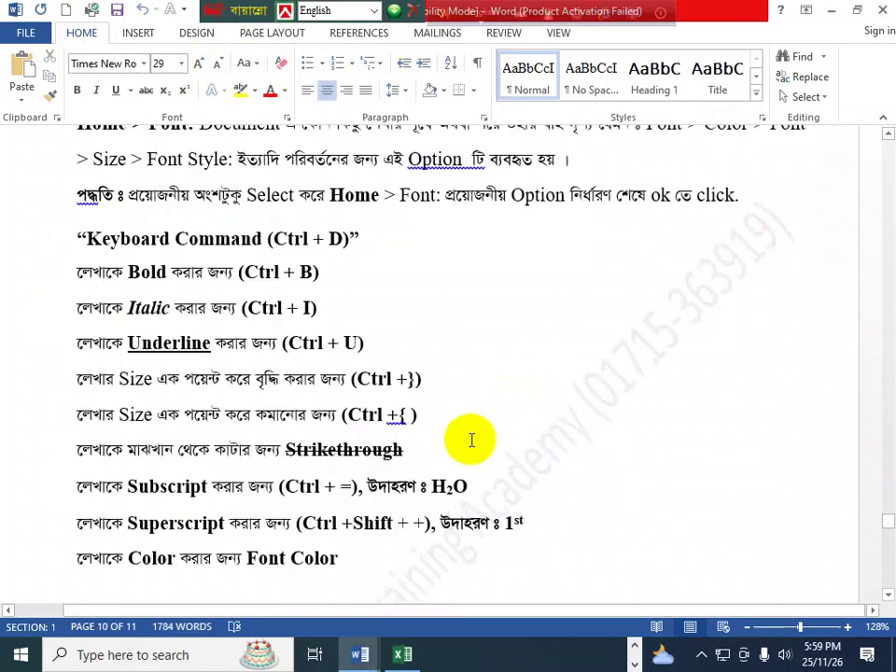
Change the font colour of the selected two lines ending in "When" to orange
scroll(396, 436, "down", 3)
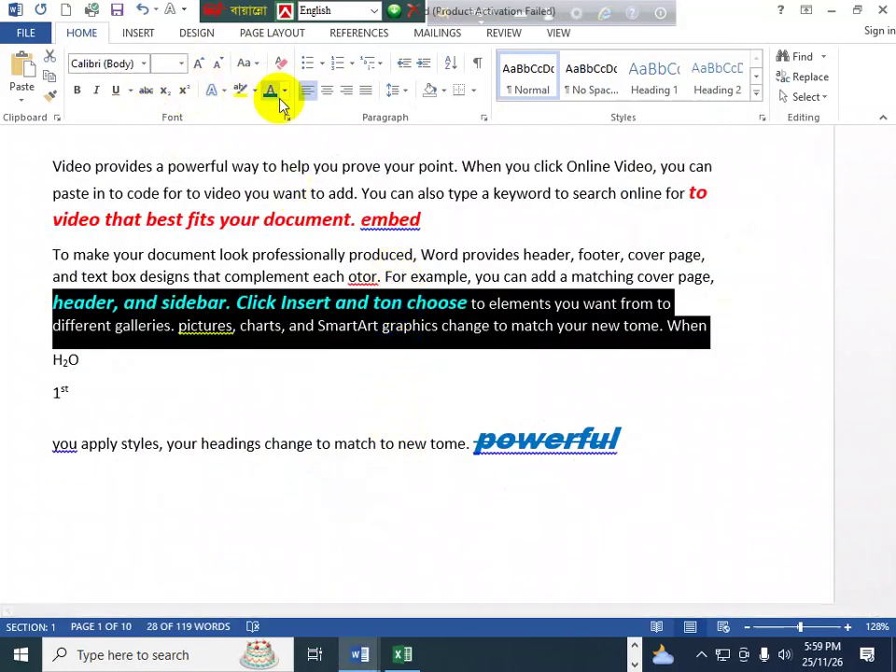
left_click(282, 90)
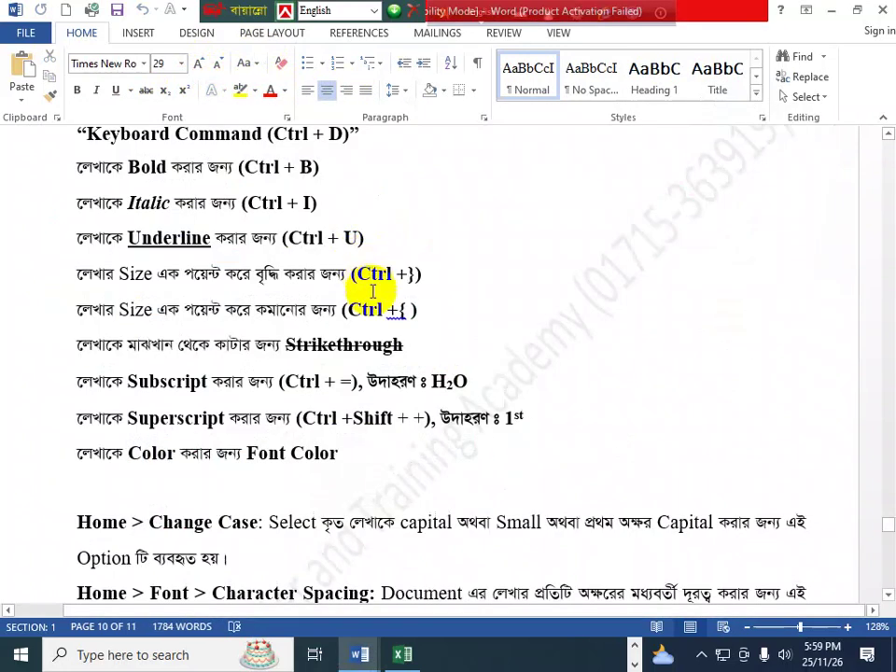
Read the Change Case entry in the class notes and return to the practice document
scroll(296, 390, "down", 1)
scroll(296, 390, "down", 1)
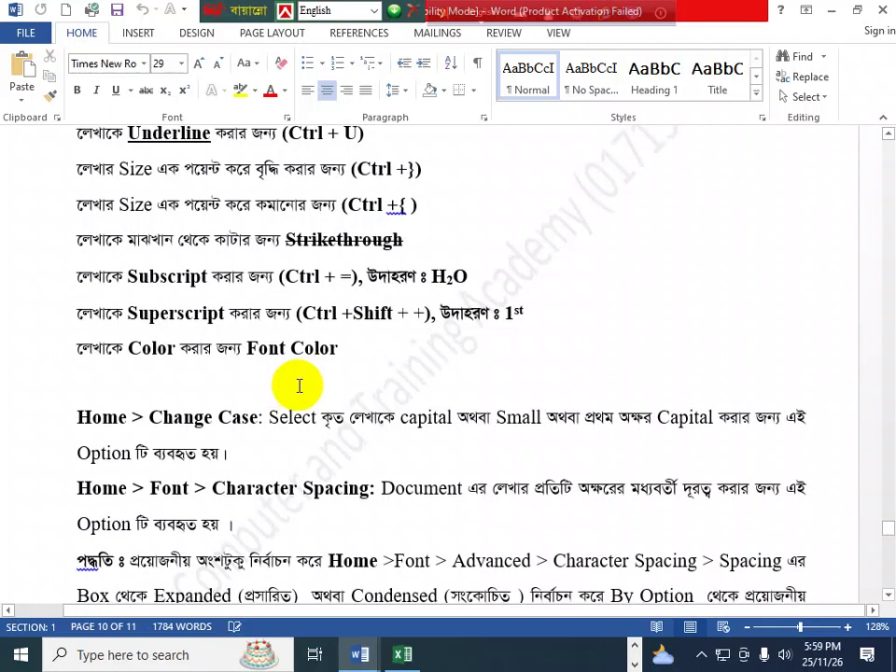
key("alt+Tab")
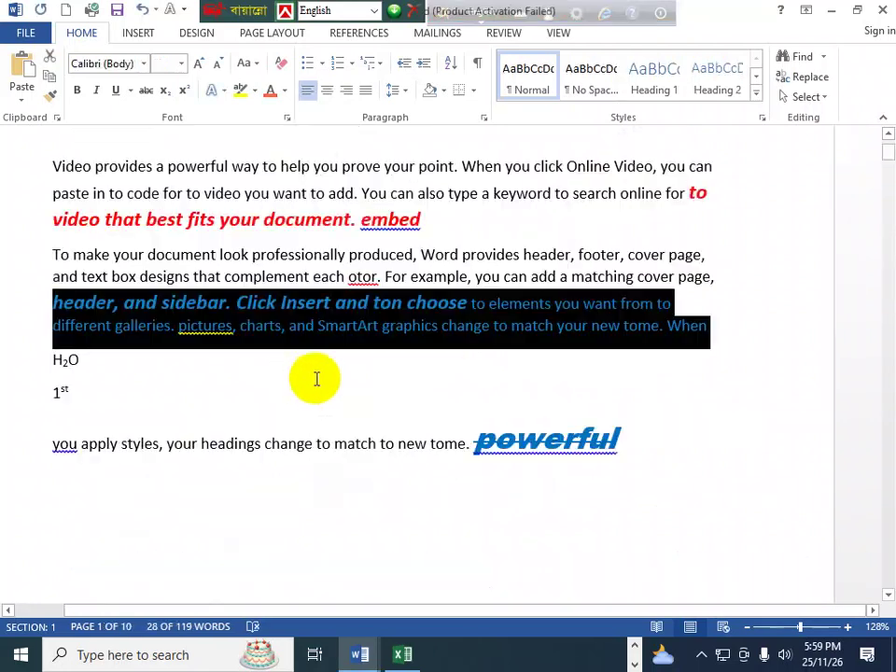
Change the case of the whole first paragraph to UPPERCASE and subsequently to Capitalize Each Word
left_click(447, 218)
left_click_drag(447, 218, 44, 170)
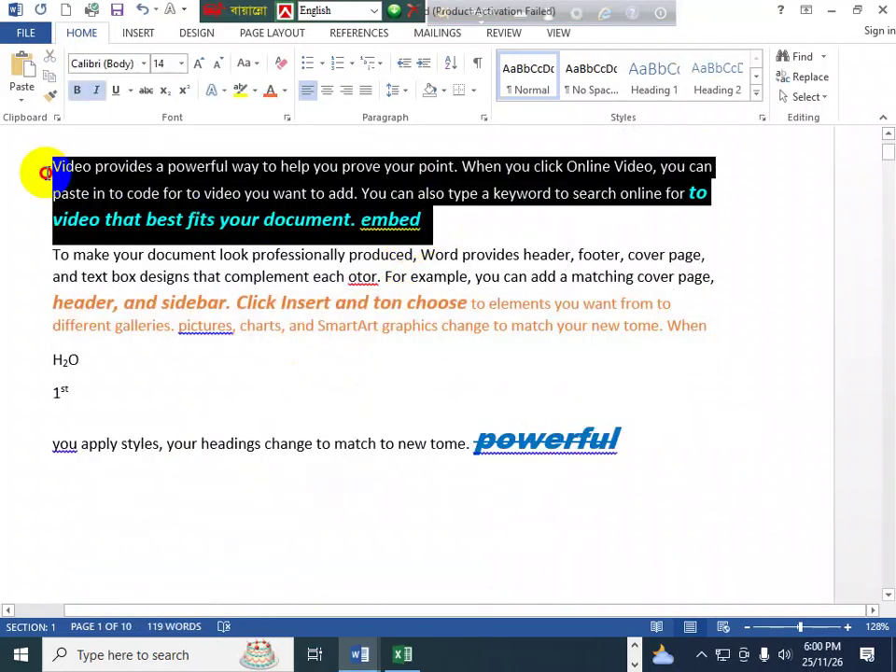
left_click(250, 71)
left_click(280, 126)
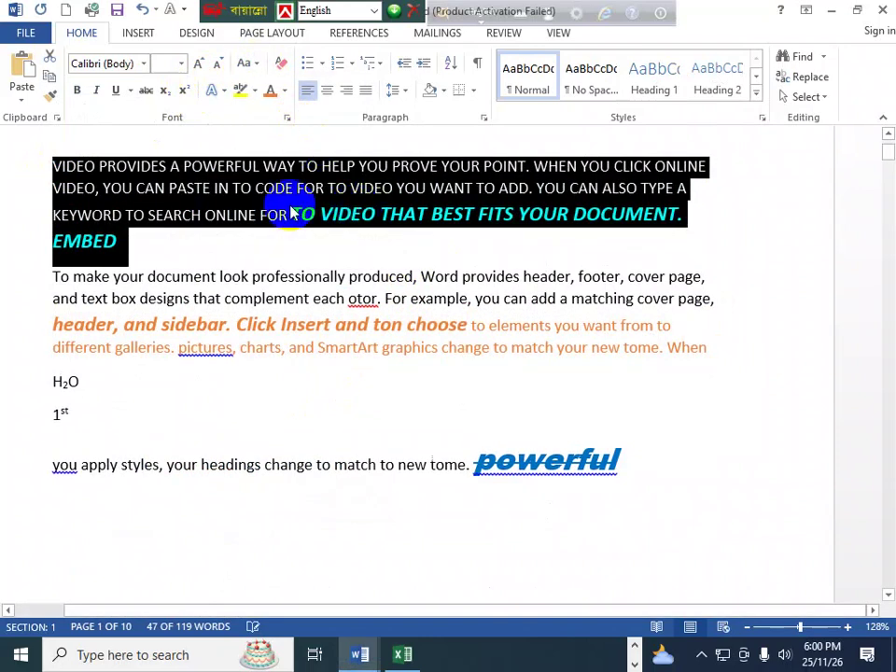
left_click(248, 65)
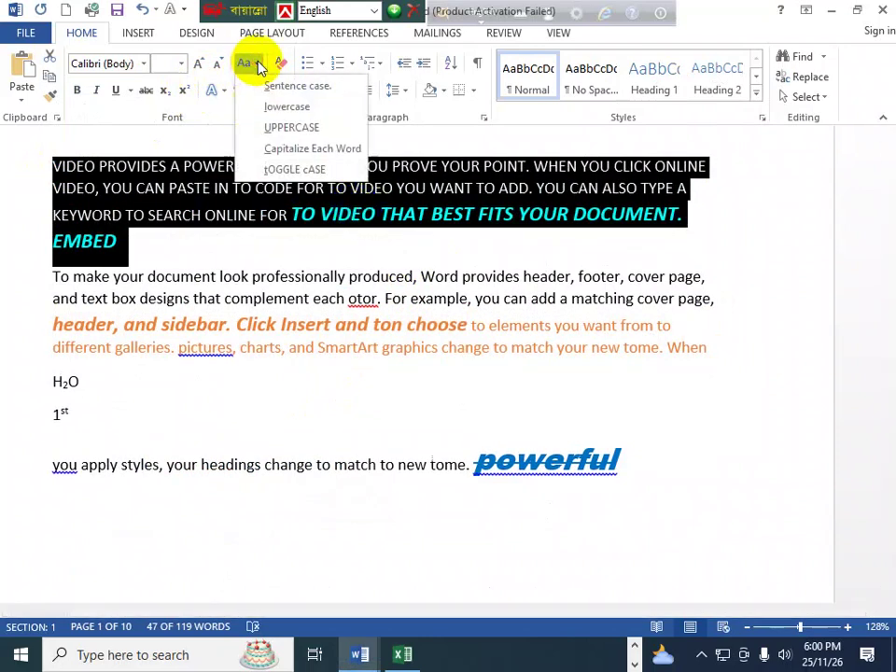
left_click(302, 155)
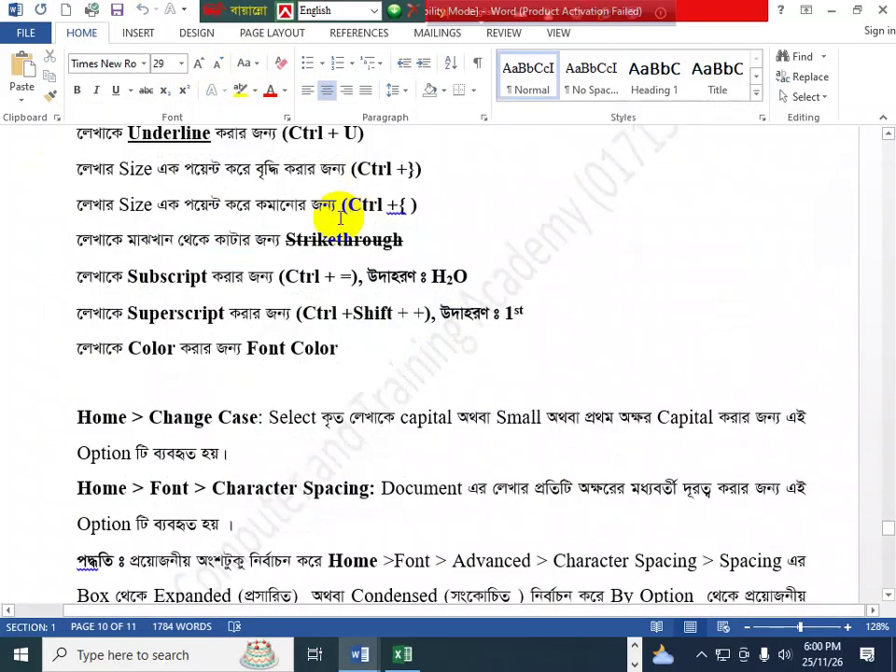
Read the Character Spacing and Text Effects entries in the class notes and return to the practice document
scroll(299, 321, "down", 1)
scroll(298, 321, "down", 3)
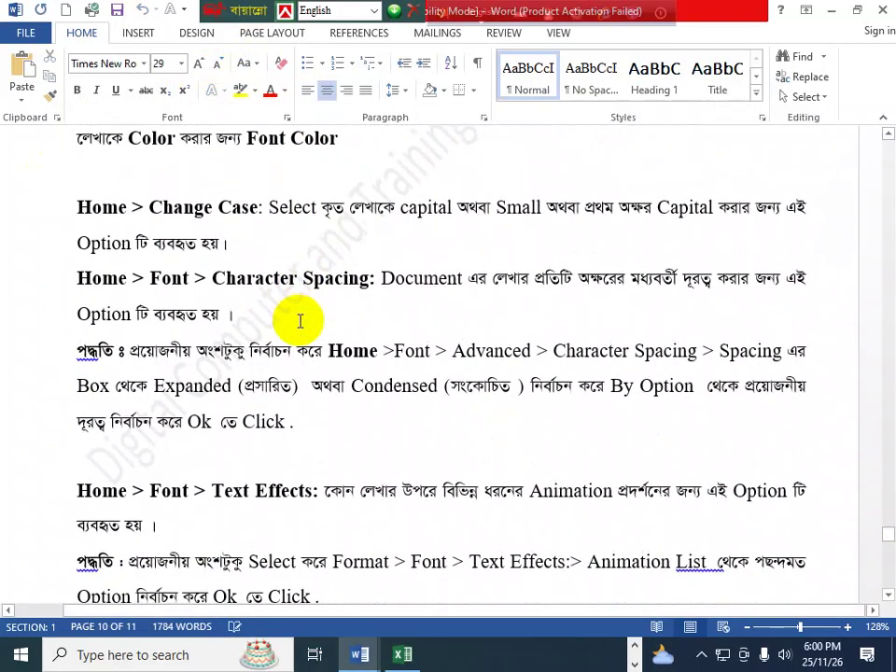
scroll(301, 321, "down", 2)
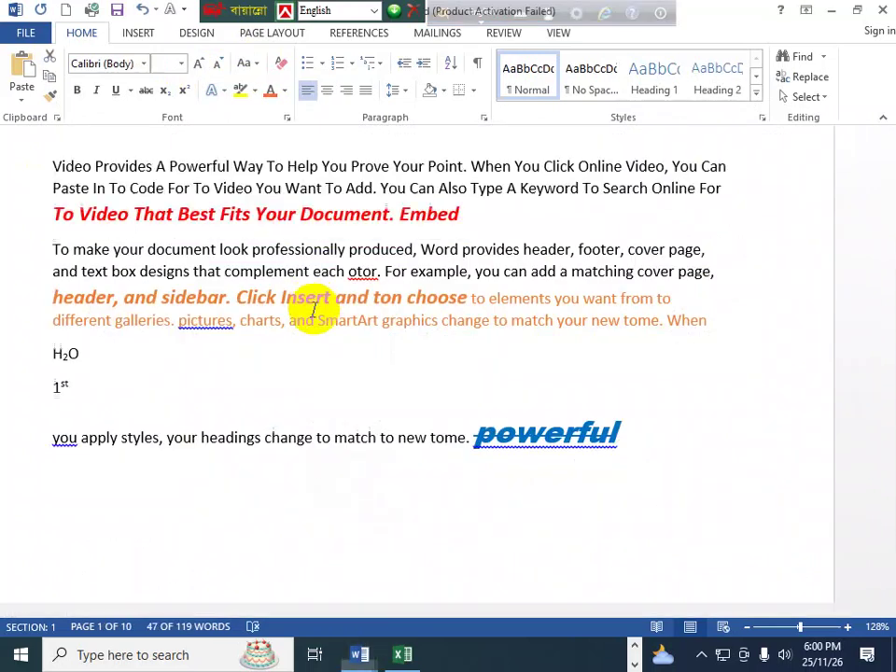
Apply the white-filled, orange-outlined text effect with hard shadow to the second paragraph's text from "To make your document" to "cover page,"
key("ctrl+shift+Up")
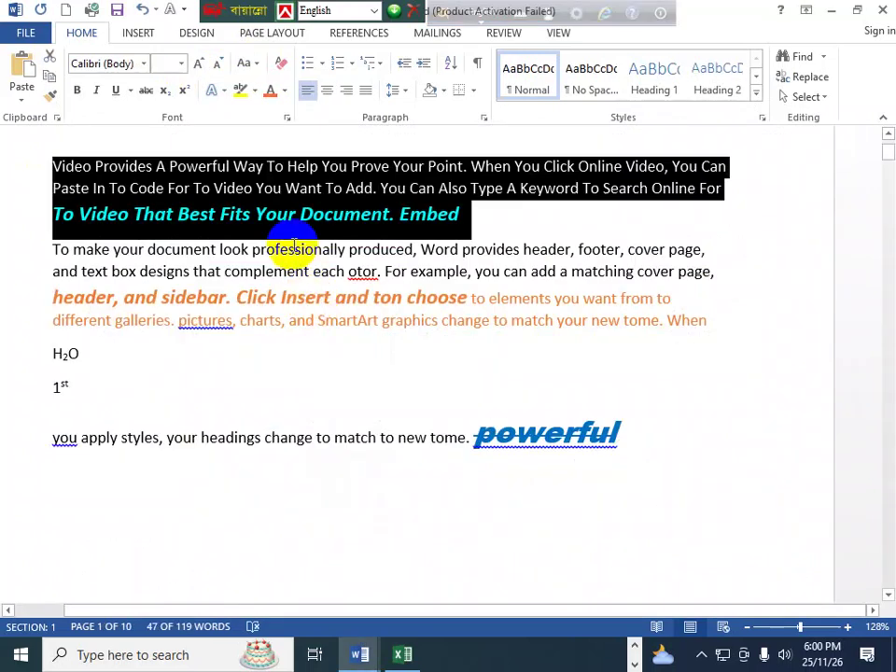
left_click(63, 241)
left_click_drag(52, 248, 724, 269)
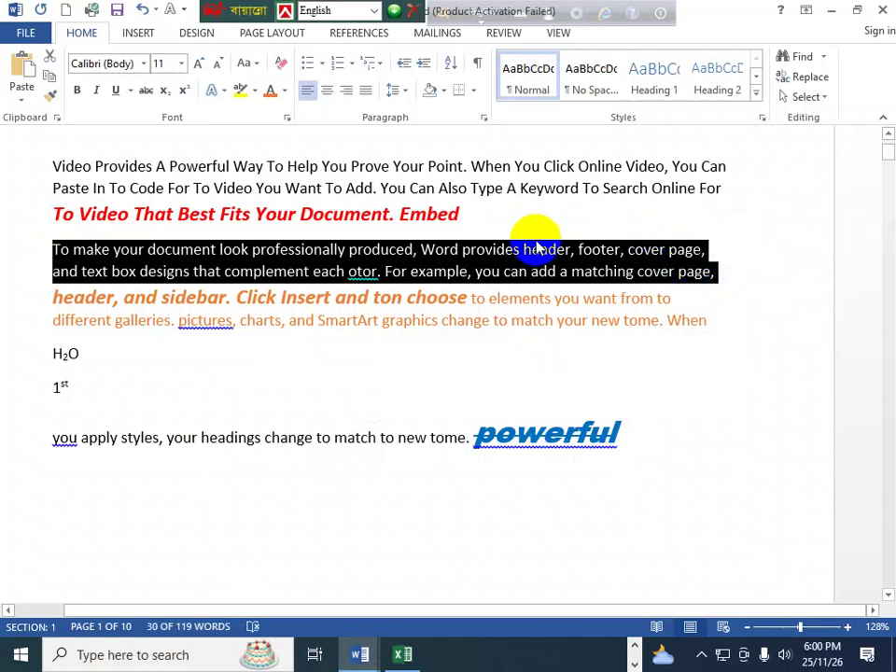
left_click(222, 90)
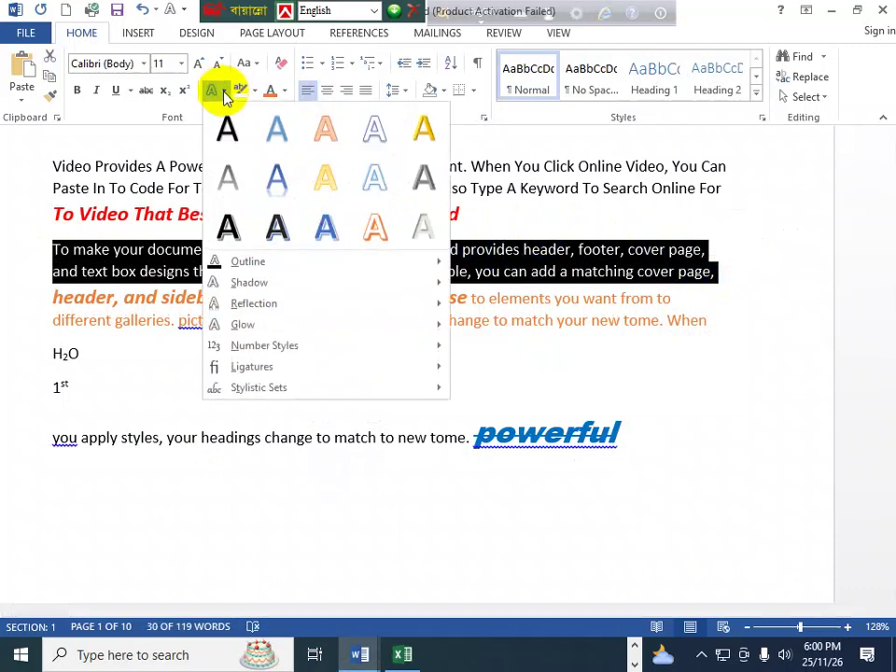
left_click(372, 229)
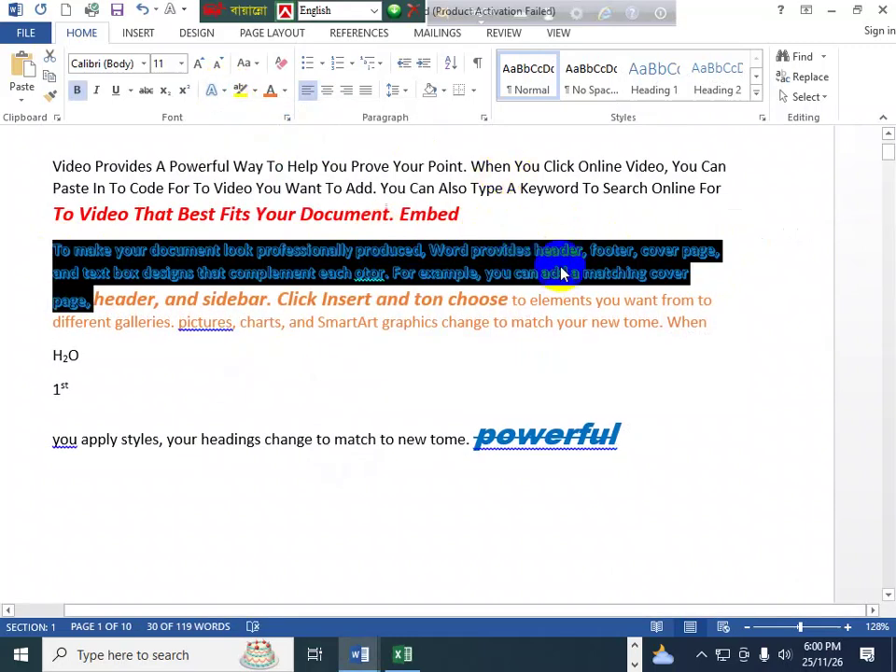
Remove the text effect from the passage "To make your document" to "cover page," by applying the Normal style
left_click(480, 346)
left_click_drag(84, 306, 58, 250)
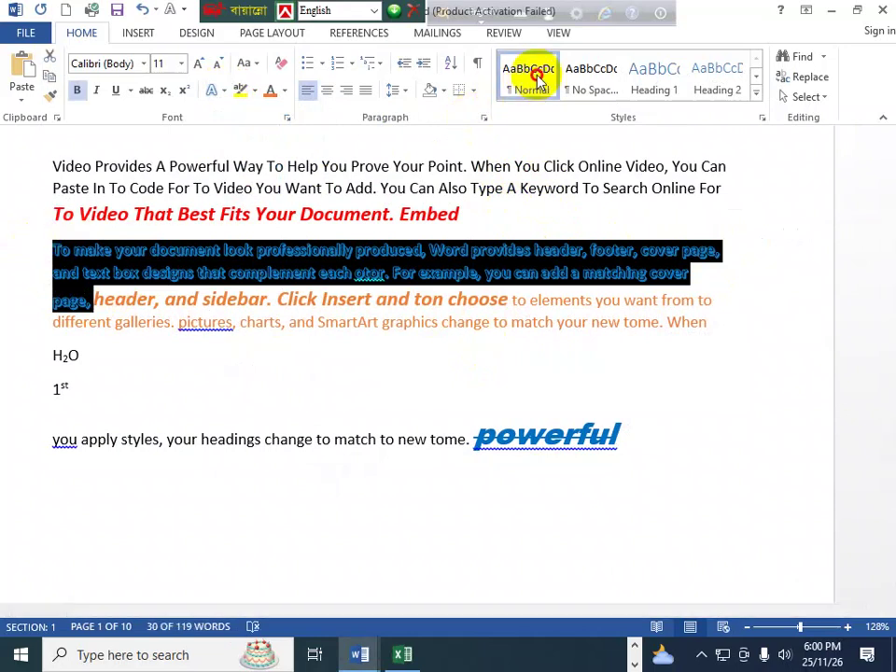
left_click(524, 82)
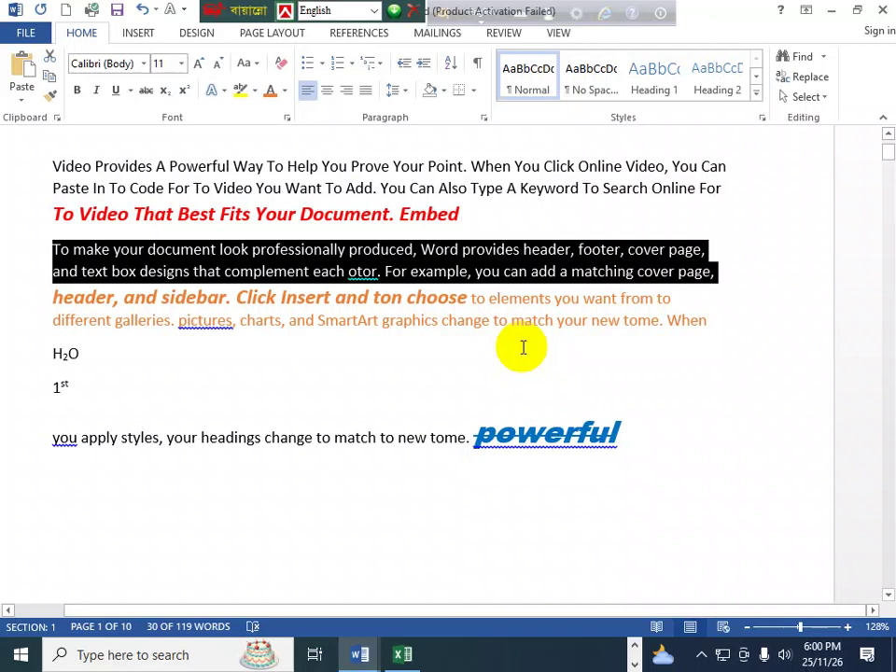
Switch to the class notes and read the Text Effects entry, including how to remove an effect
left_click(370, 644)
scroll(411, 433, "down", 3)
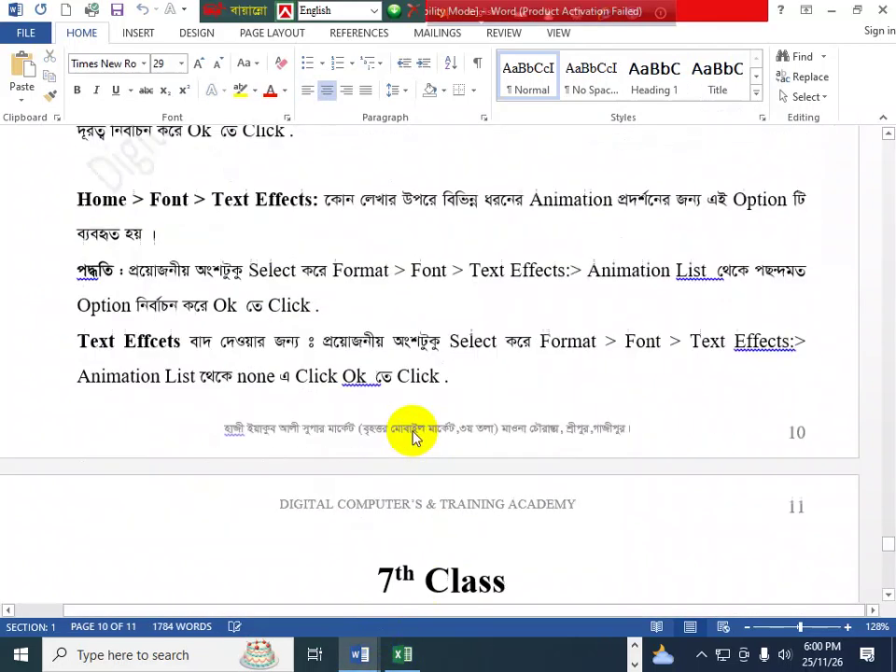
scroll(413, 430, "up", 2)
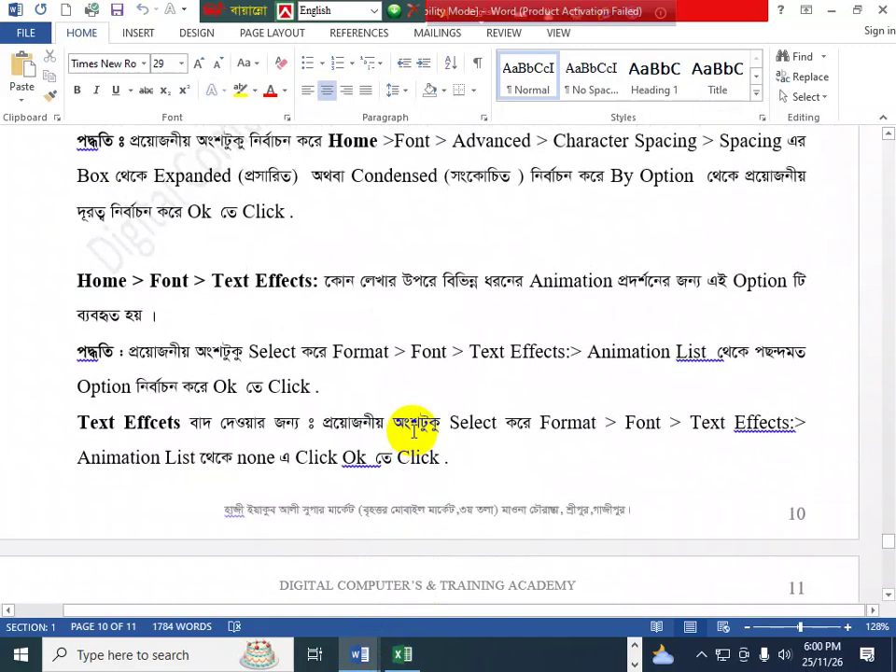